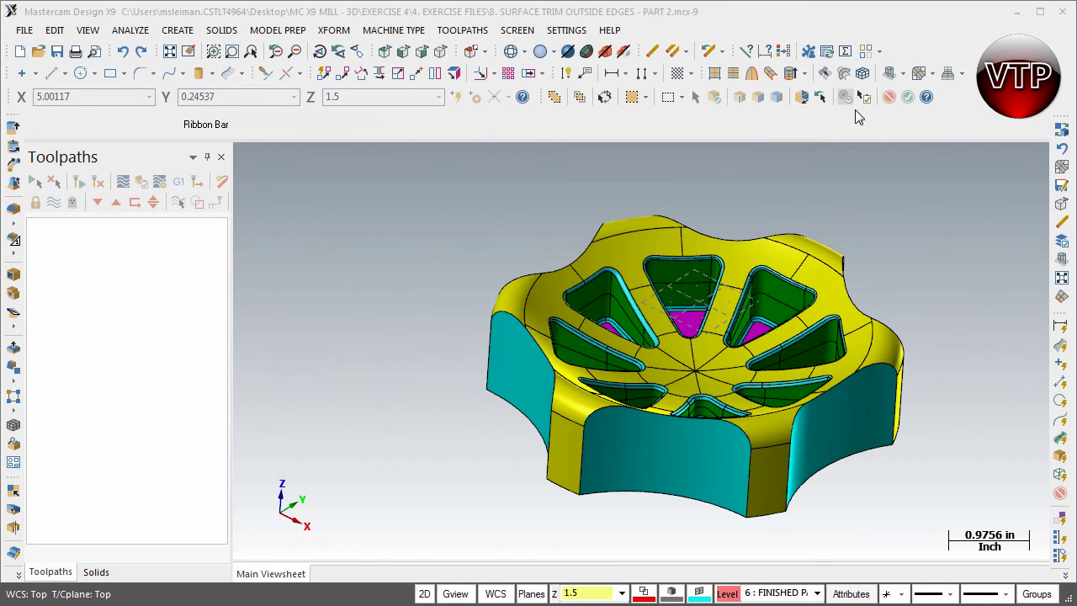
Assign the default mill machine to the part and set the construction Z depth to 0.
left_click(395, 30)
mouse_move(402, 50)
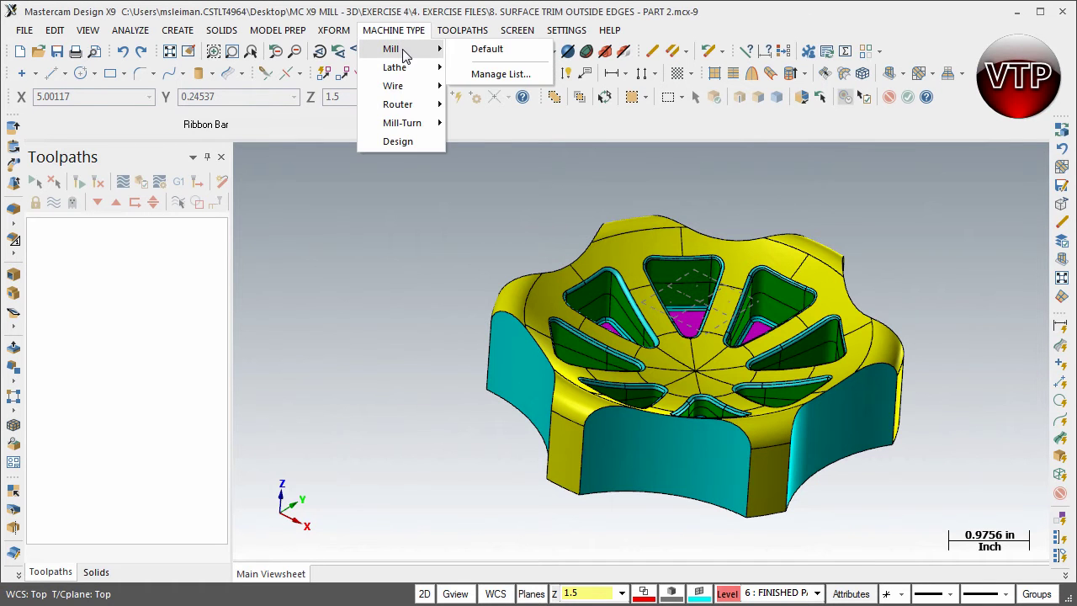
left_click(479, 52)
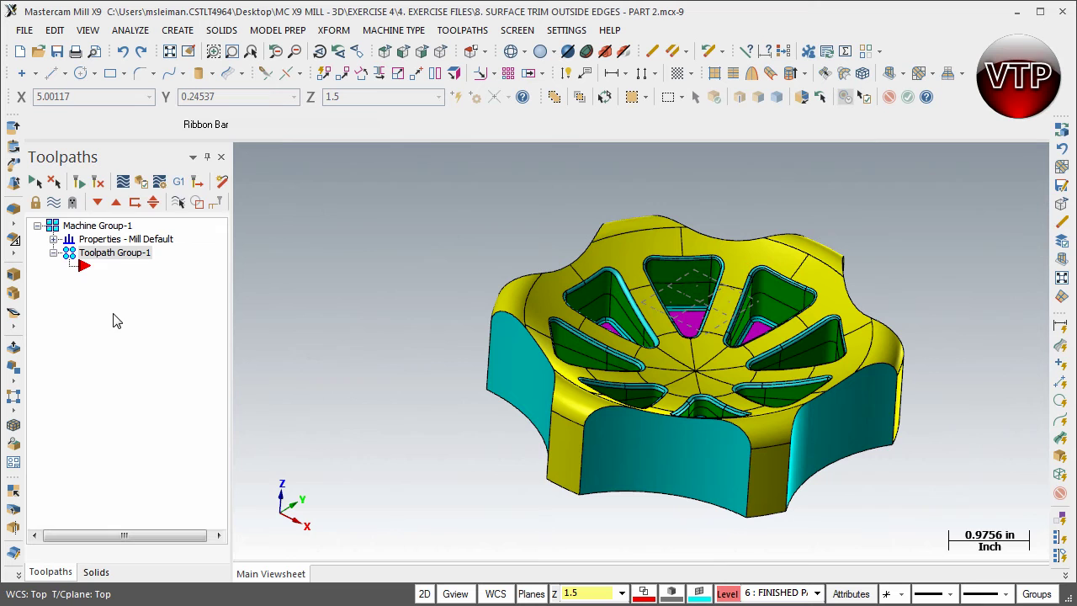
left_click(575, 594)
type("0")
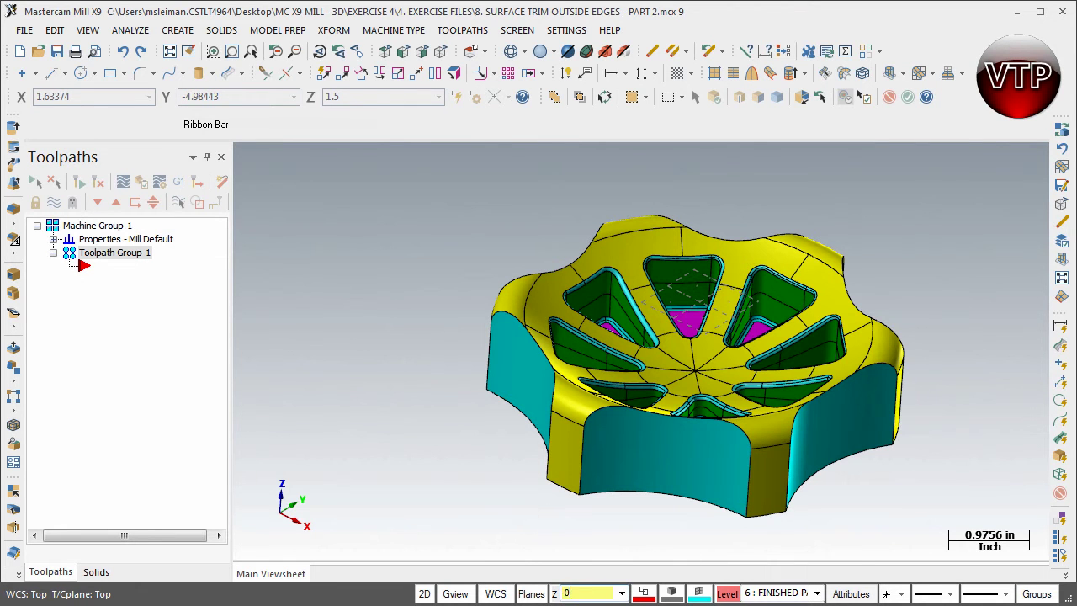
Examine the wheel's outer walls, underside and pockets from several angles, finishing in a fitted isometric view.
mouse_move(613, 474)
middle_mouse_down()
mouse_move(620, 440)
mouse_move(633, 474)
middle_mouse_up()
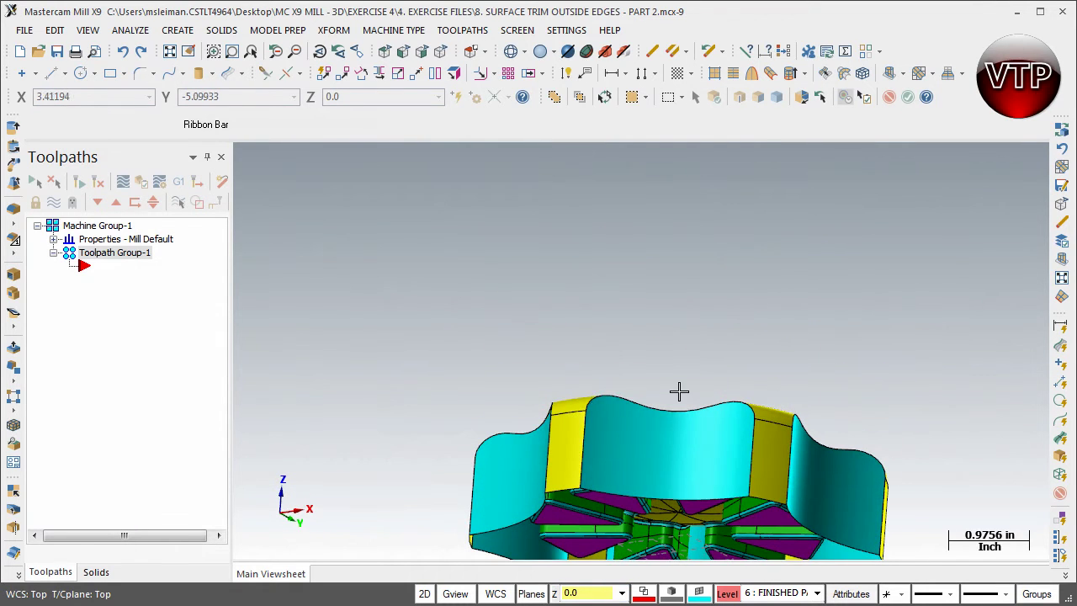
middle_click_drag(678, 389, 658, 481)
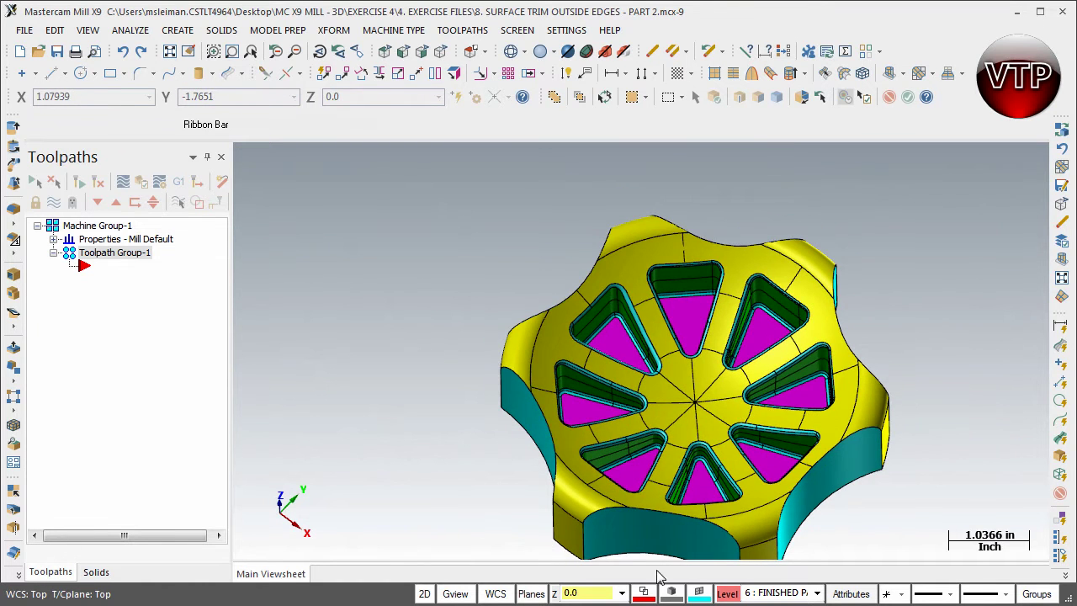
key("alt+2")
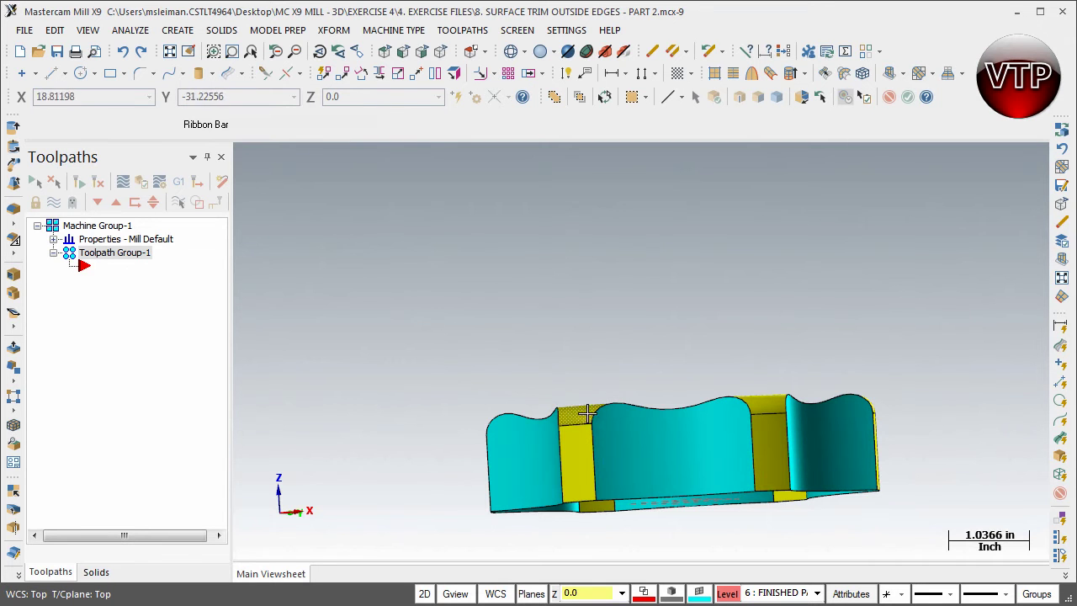
middle_click_drag(657, 367, 572, 414)
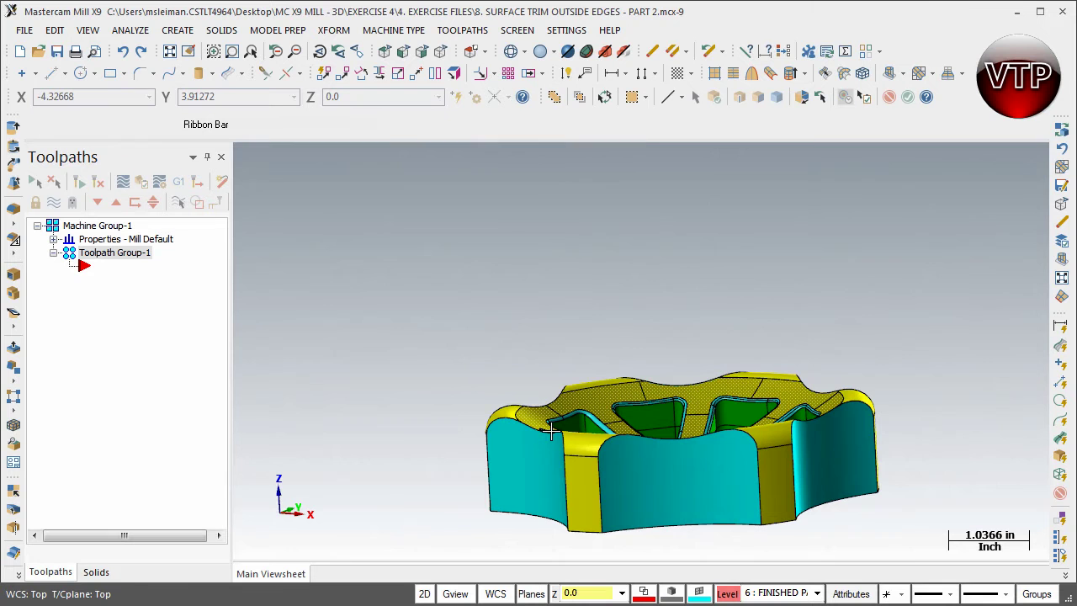
middle_click_drag(695, 550, 666, 326)
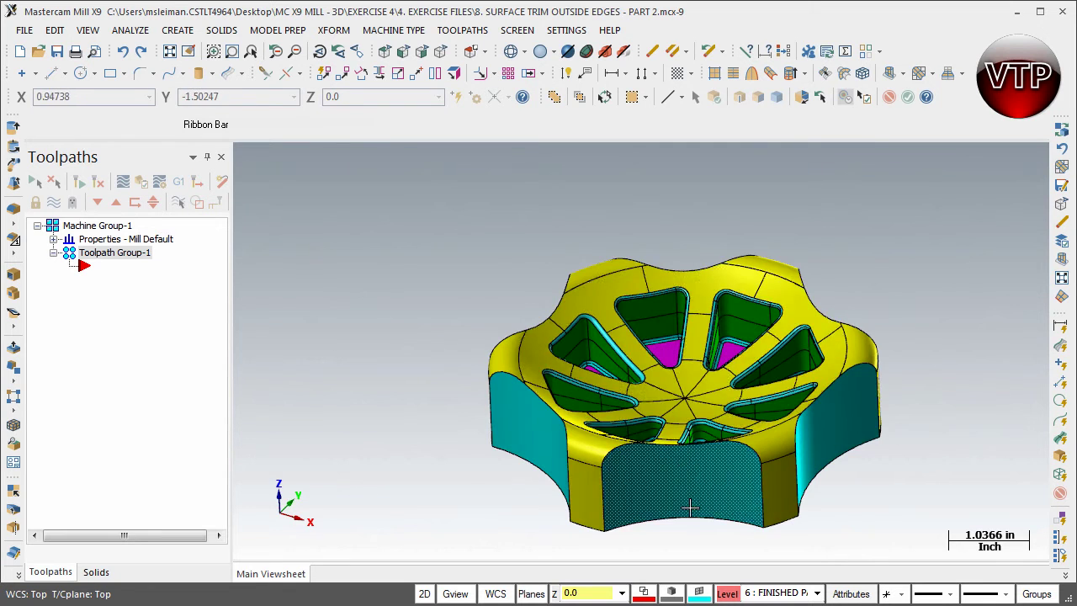
key("alt+2")
middle_click_drag(688, 465, 677, 520)
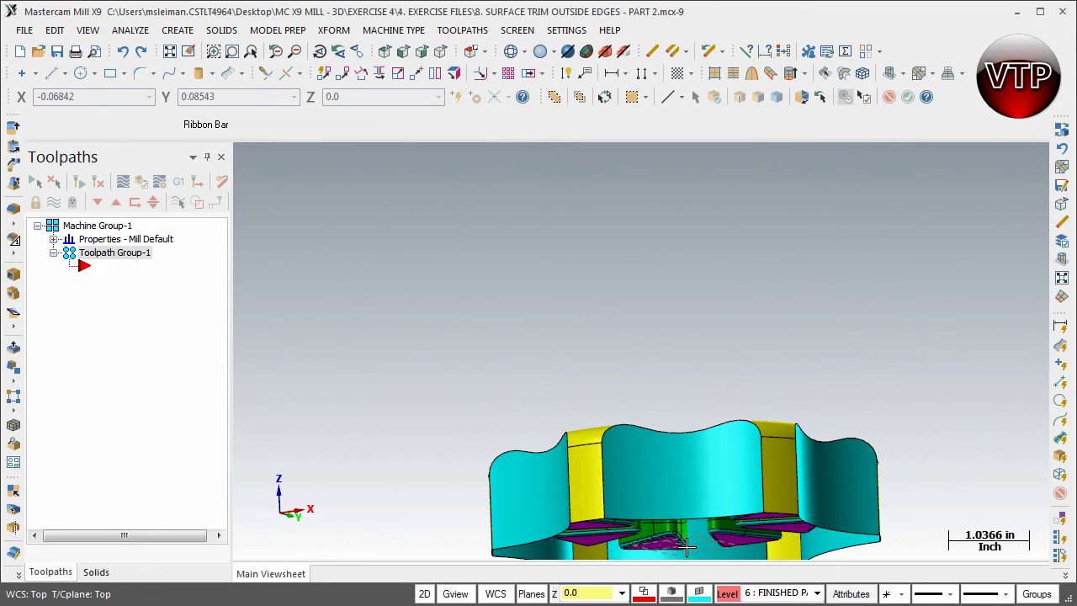
key("alt+7")
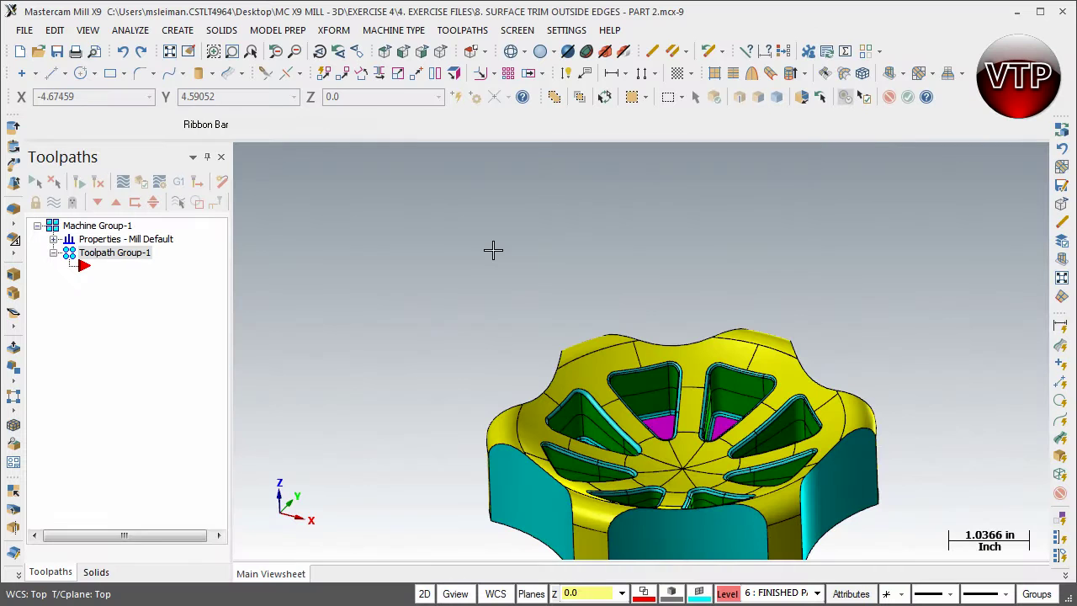
left_click(440, 51)
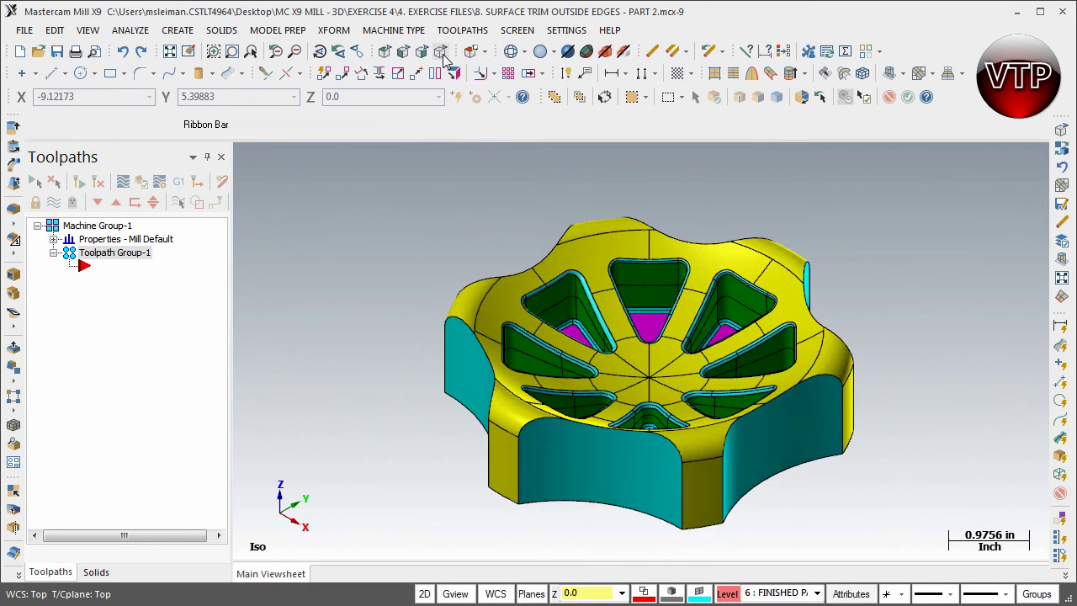
left_click(170, 51)
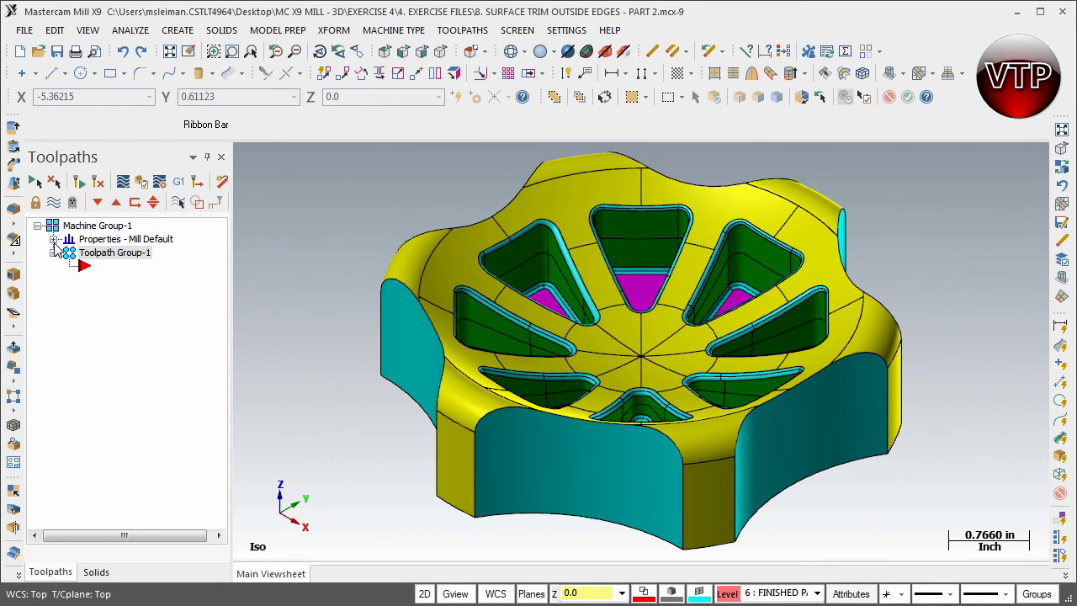
In the machine group's tool settings, set the program number to 4 and enable all four toolpath configuration options.
left_click(53, 239)
double_click(106, 267)
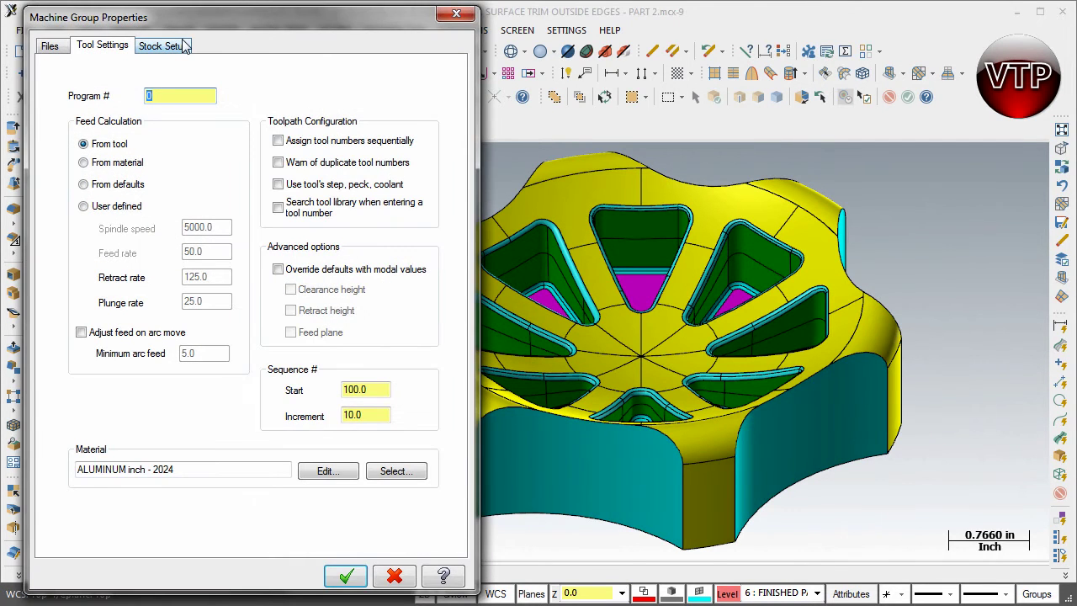
left_click(333, 141)
left_click(333, 163)
left_click(328, 184)
left_click(325, 208)
Override the defaults with modal values for clearance height, retract height and feed plane.
left_click(319, 270)
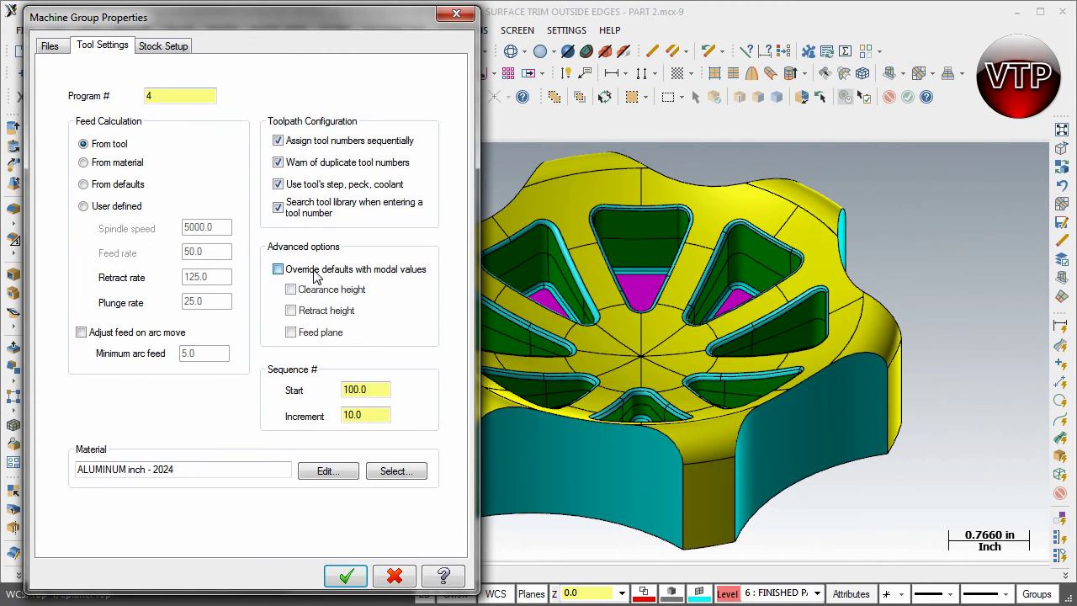
left_click(318, 290)
left_click(317, 311)
left_click(318, 333)
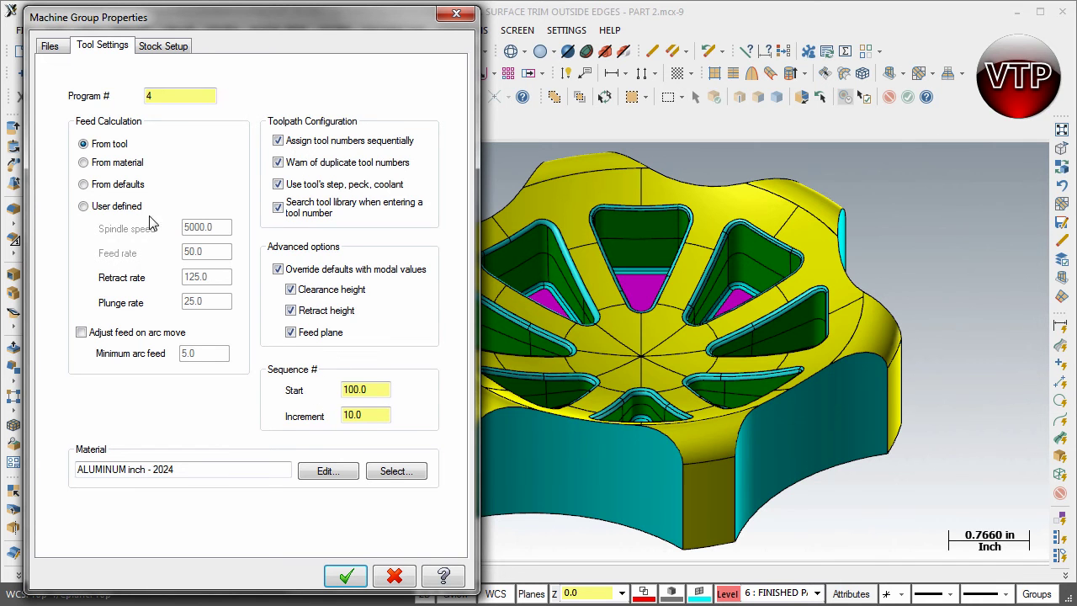
Define the stock shape as cylindrical with its axis along Z.
left_click(165, 45)
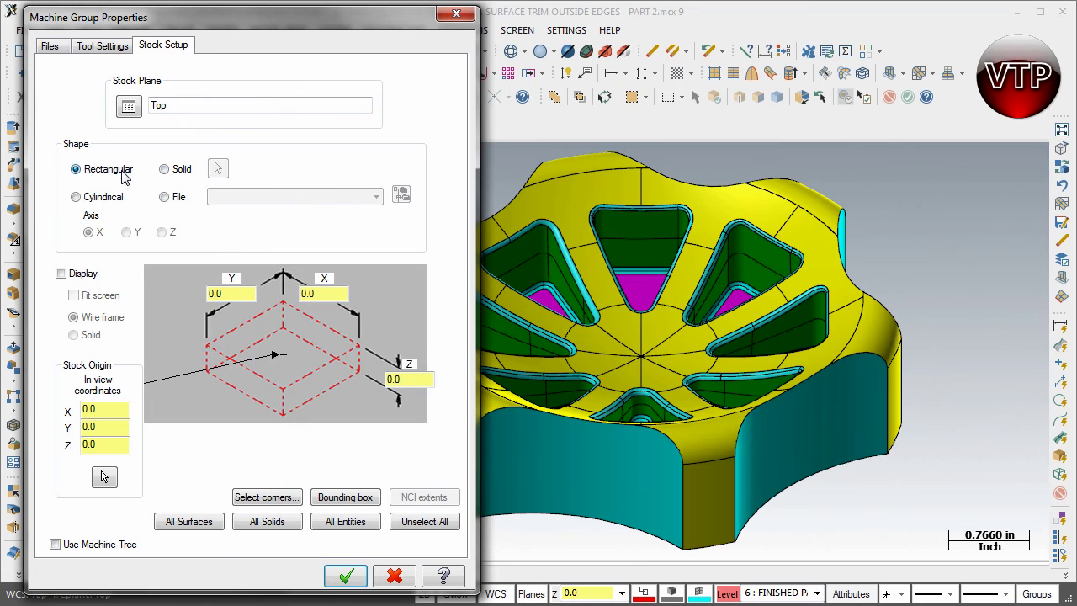
left_click(105, 197)
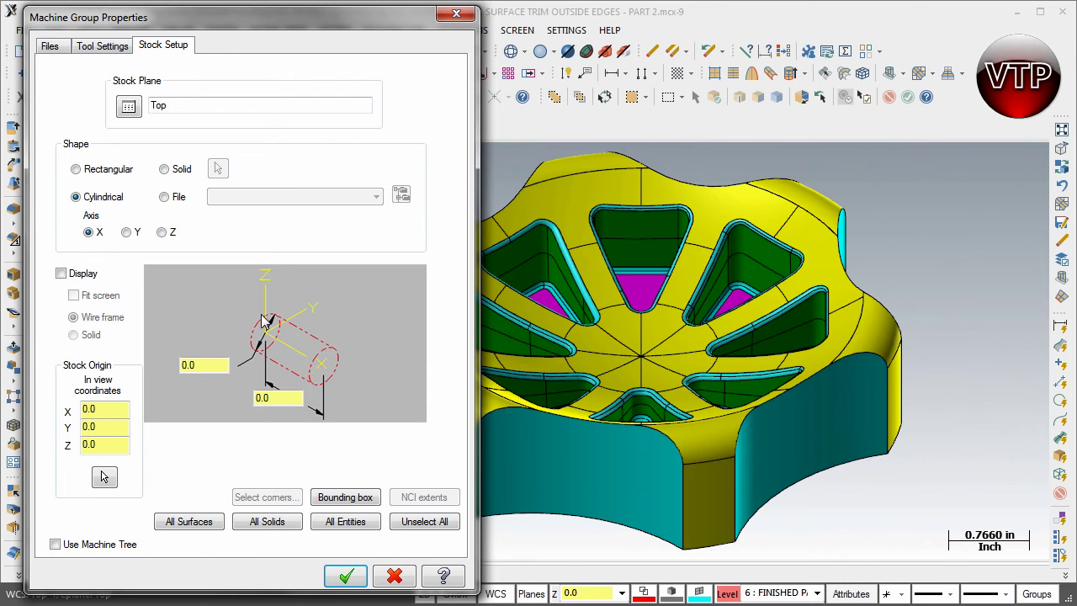
left_click(129, 234)
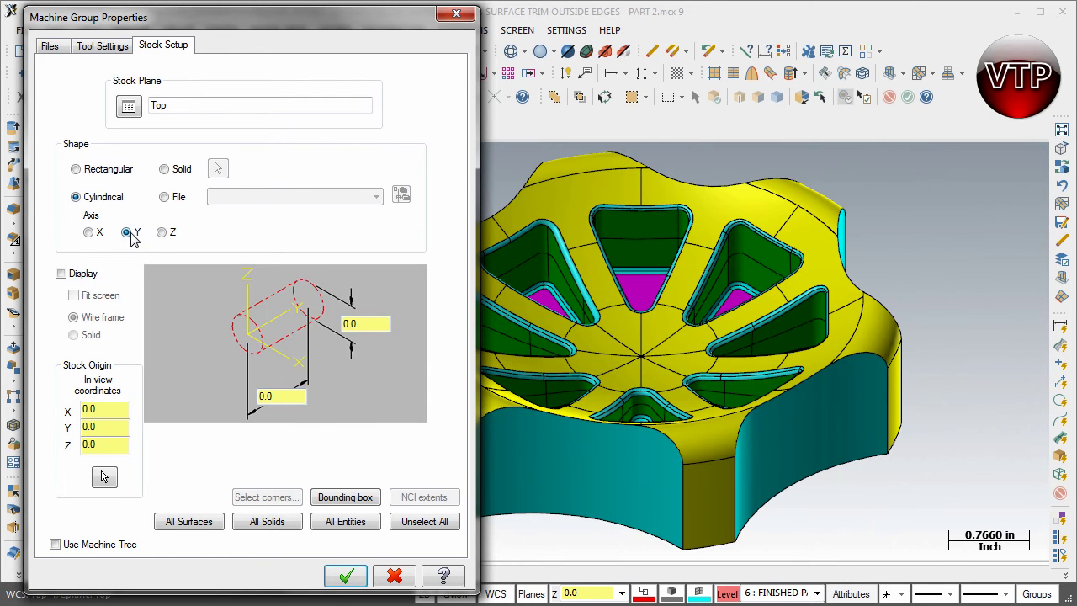
left_click(162, 234)
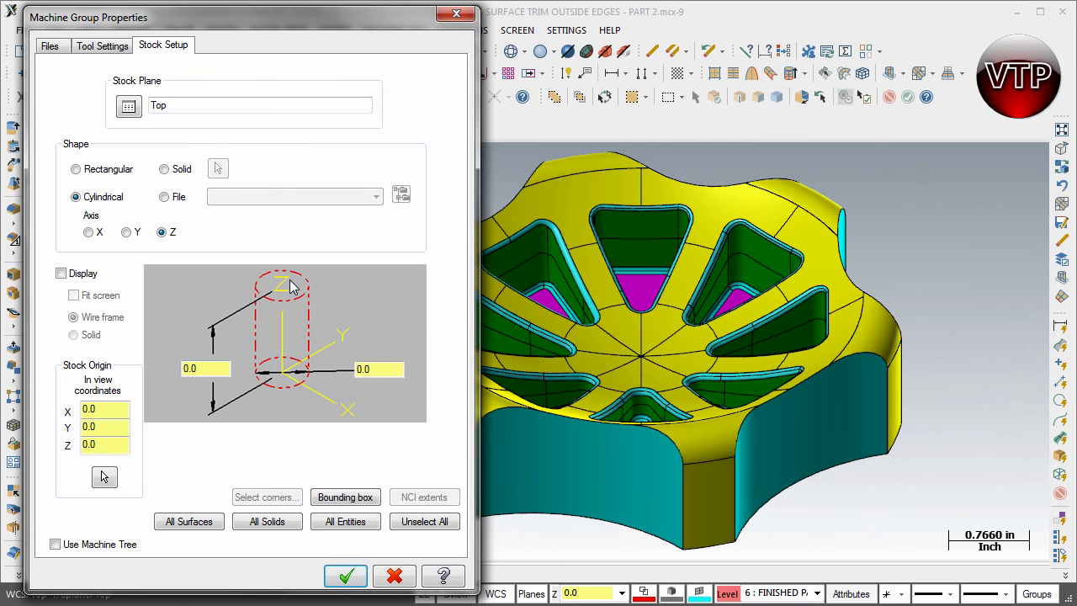
Set the cylindrical stock's height to 1.3 and its diameter to 5.1, and accept the machine group properties.
left_click_drag(217, 368, 141, 367)
type("1.3")
left_click(383, 369)
type("5.1")
left_click(345, 577)
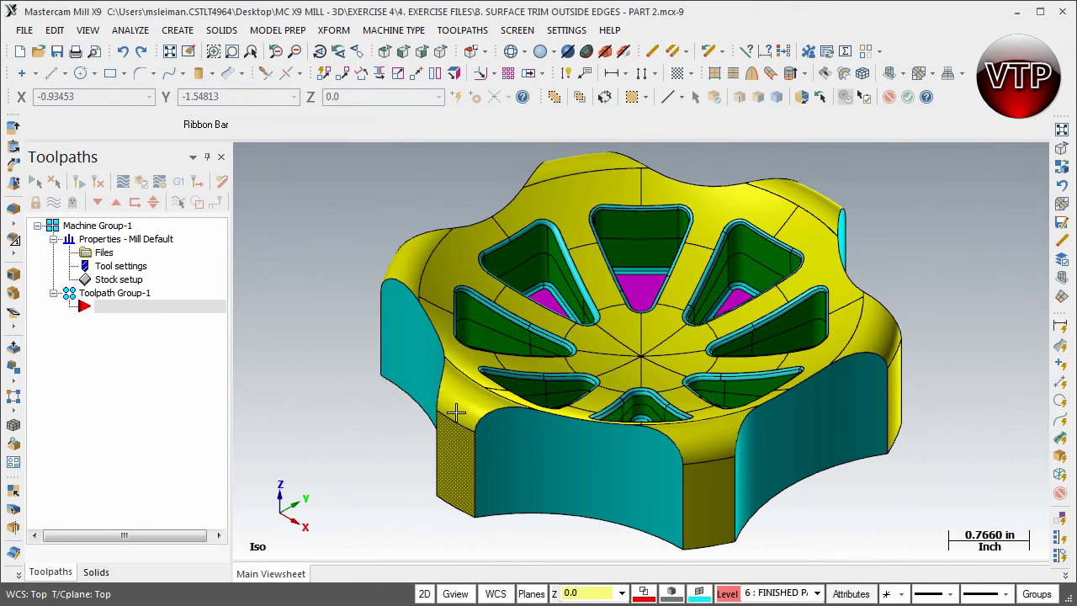
Turn on the wireframe display of the stock in the stock setup and accept the properties.
scroll(635, 211, "down", 2)
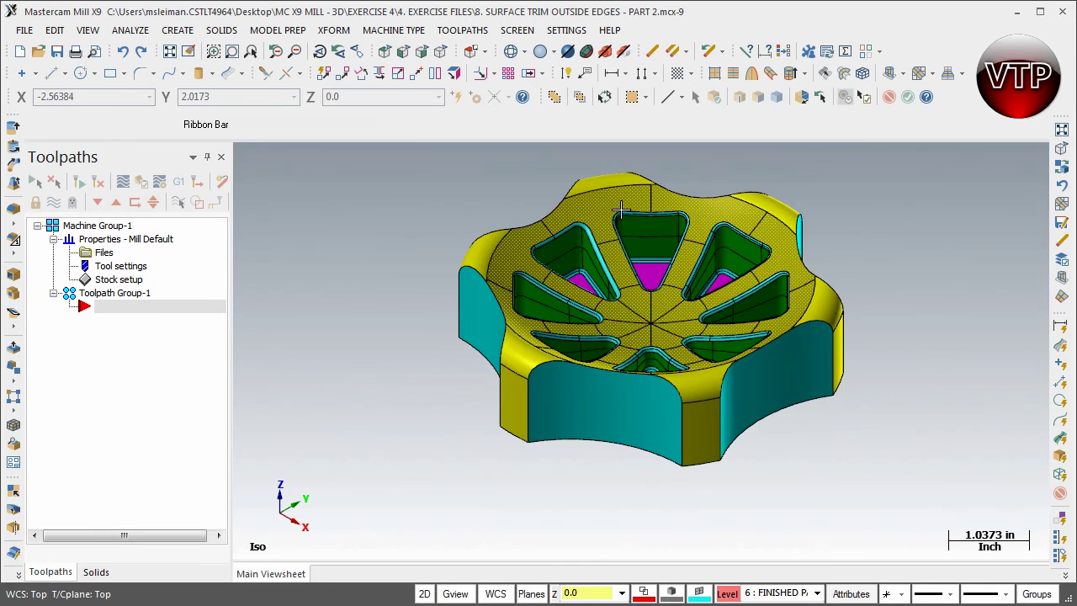
left_click(119, 279)
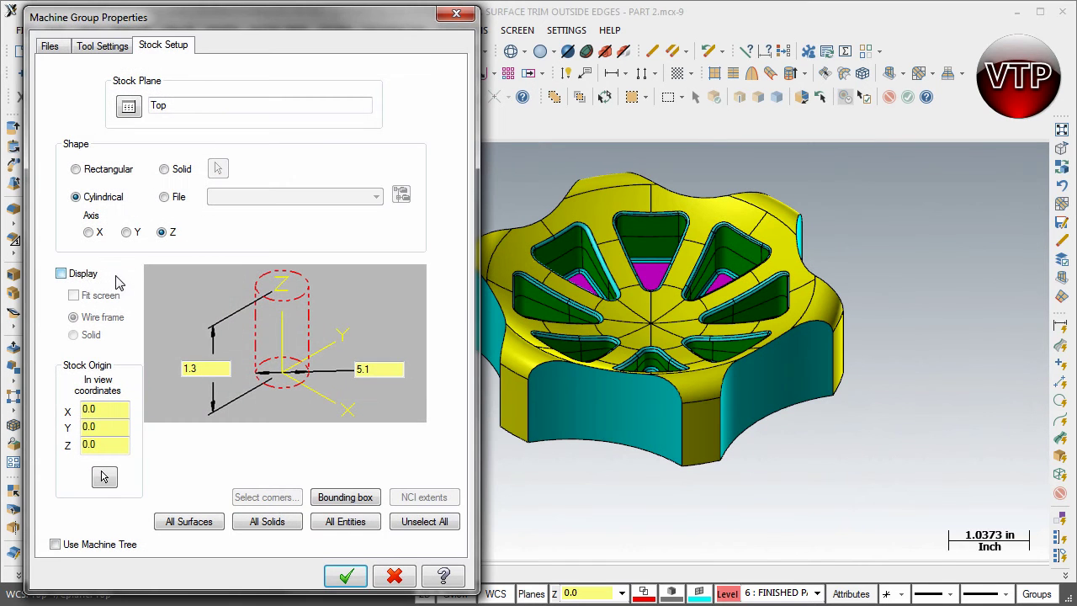
left_click(74, 282)
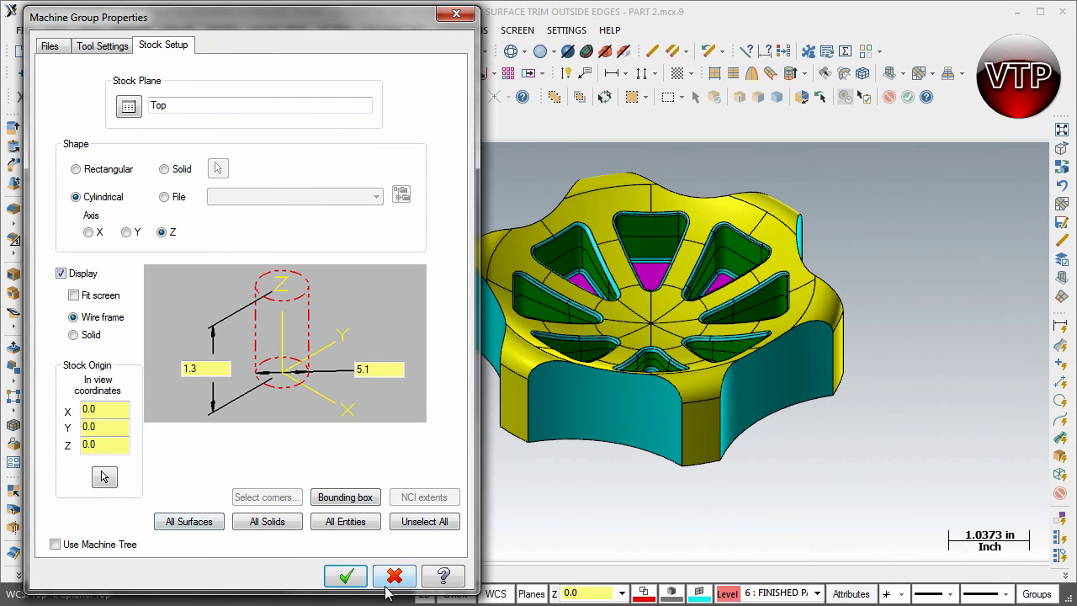
left_click(346, 575)
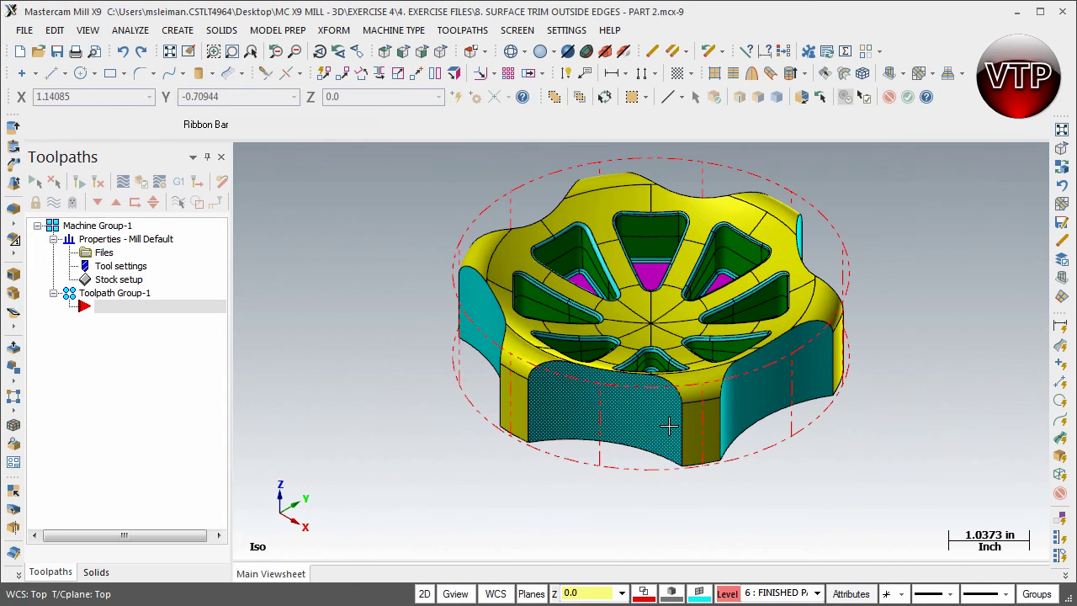
Check the stock outline against the part in front and top views, and return to the isometric view.
middle_click_drag(654, 479, 653, 429)
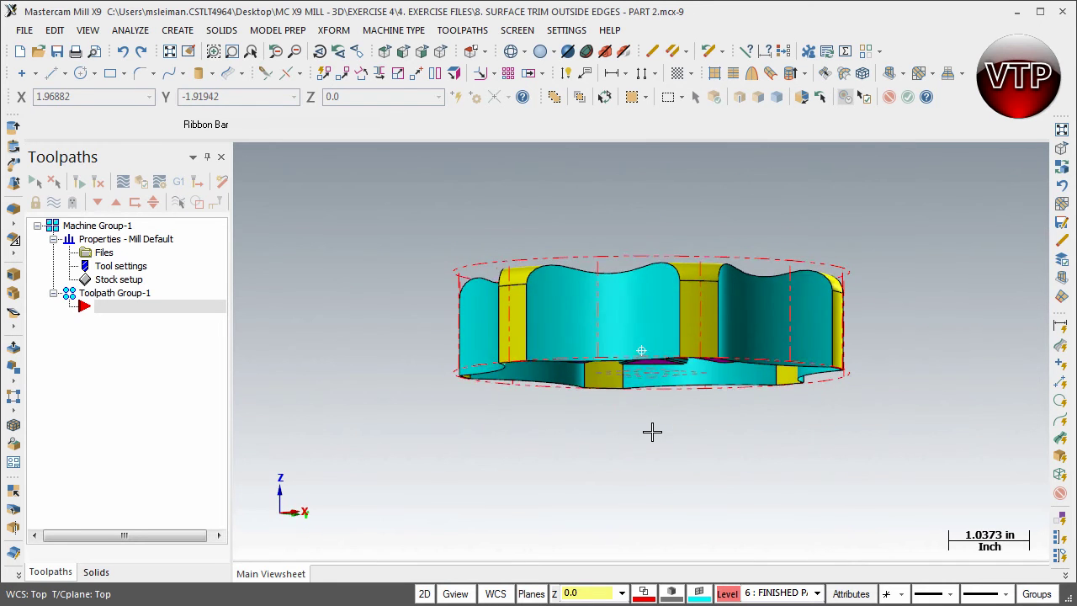
left_click(402, 55)
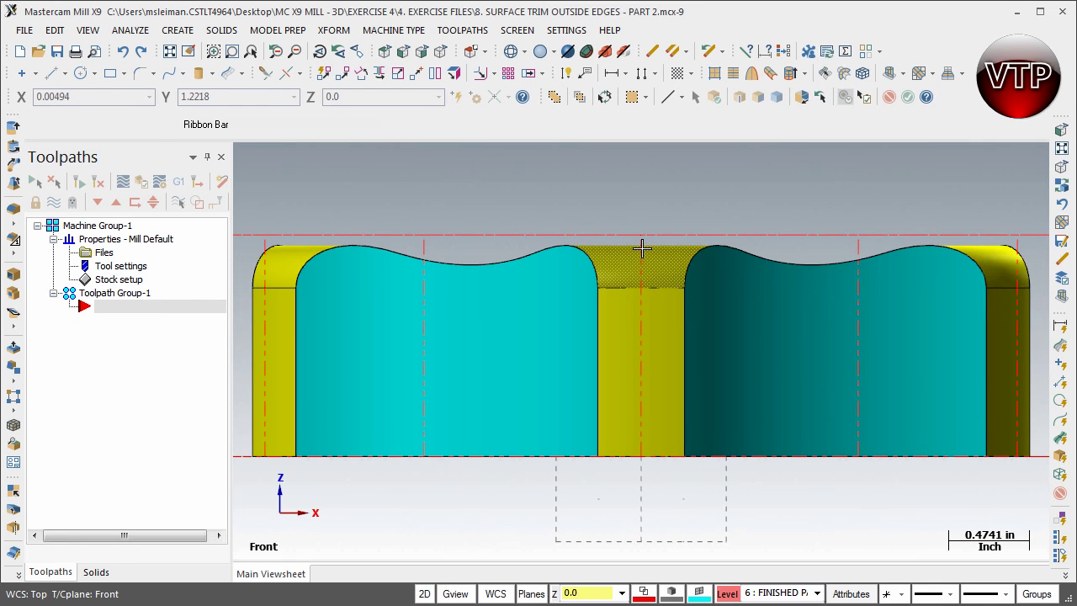
left_click(385, 52)
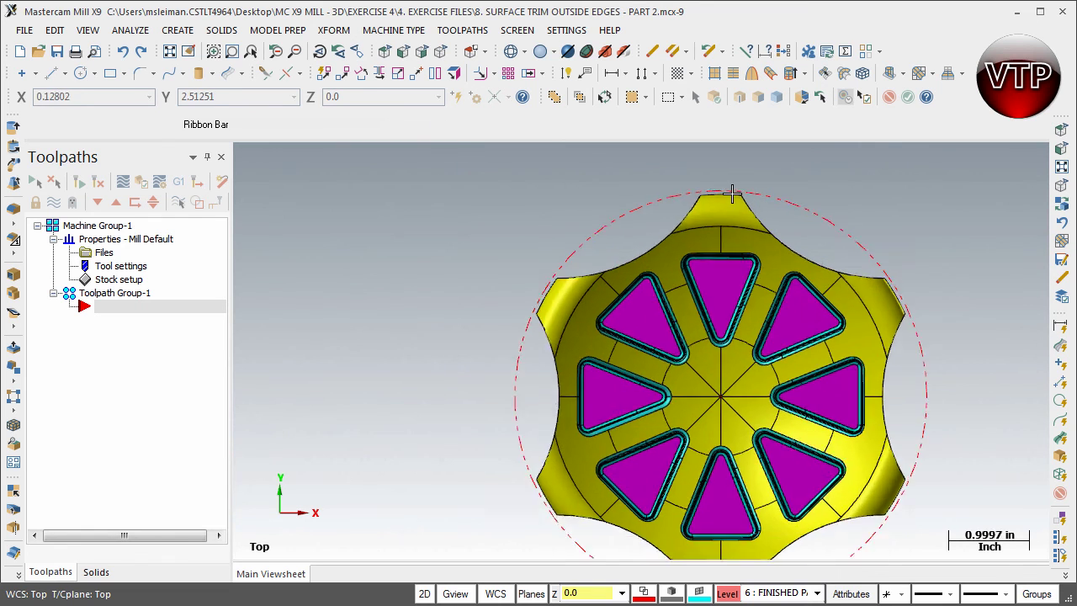
scroll(732, 194, "up", 2)
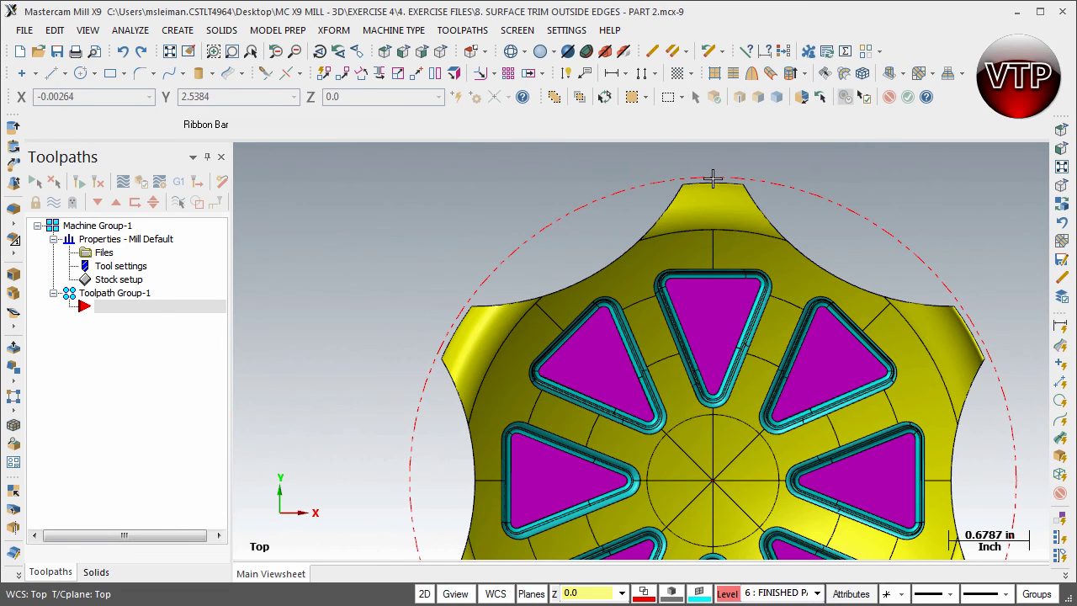
scroll(748, 446, "down", 5)
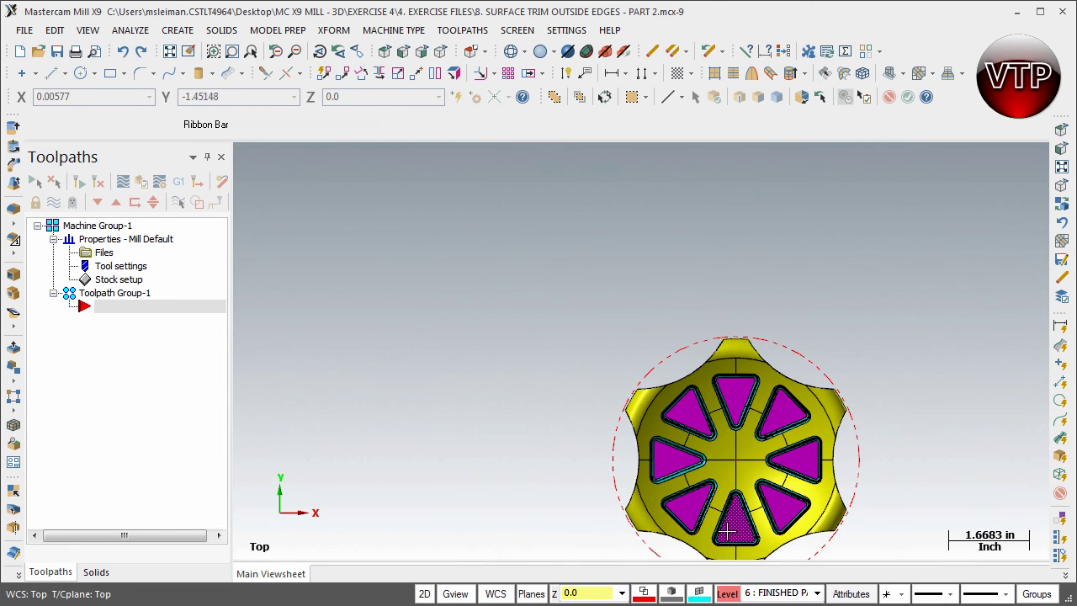
left_click(439, 52)
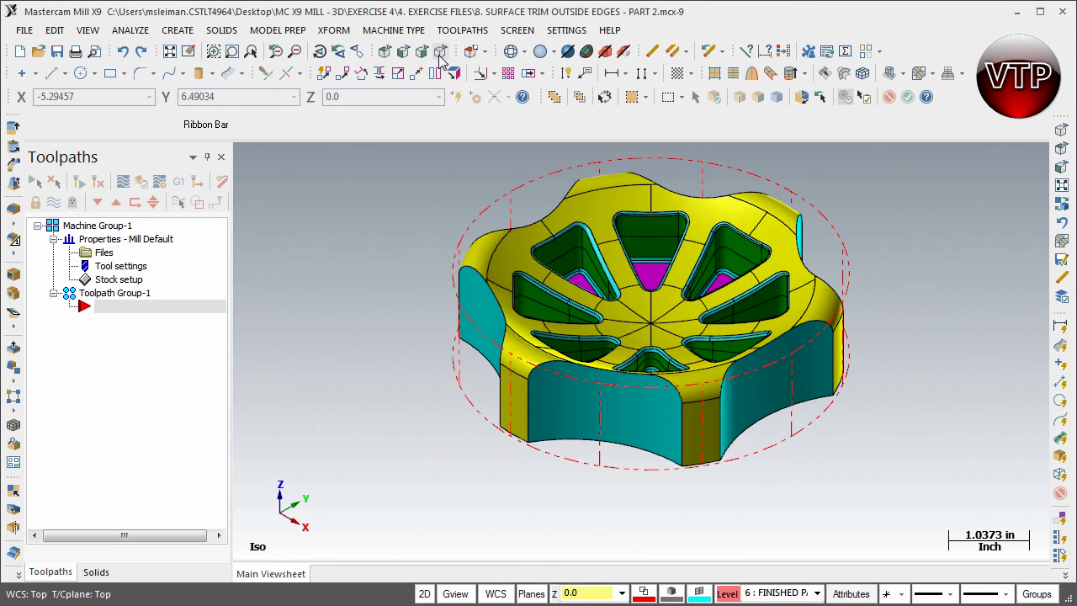